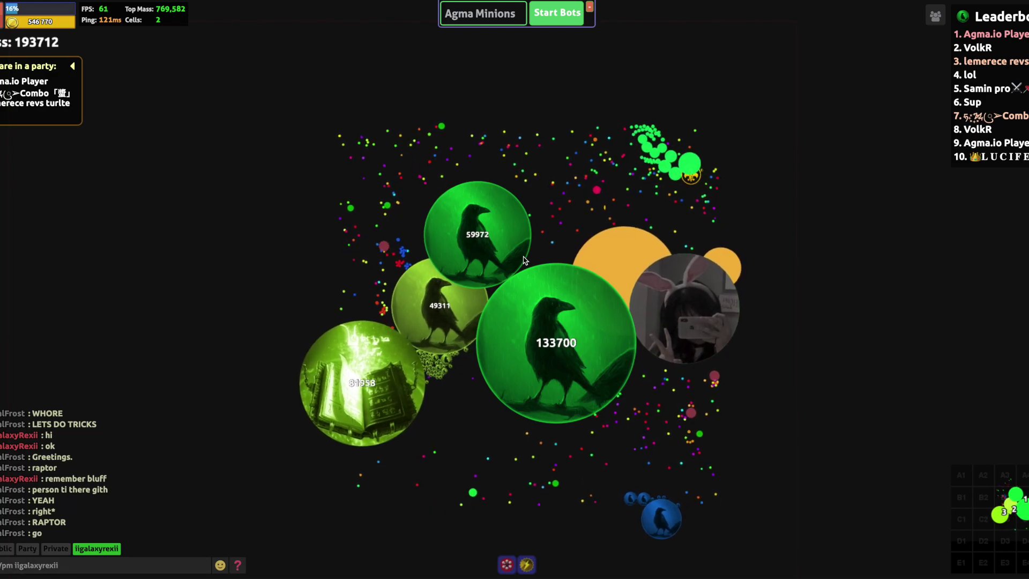
Step: Split the player's green cells into a swarm of small pieces
key(space)
key(space)
key(space)
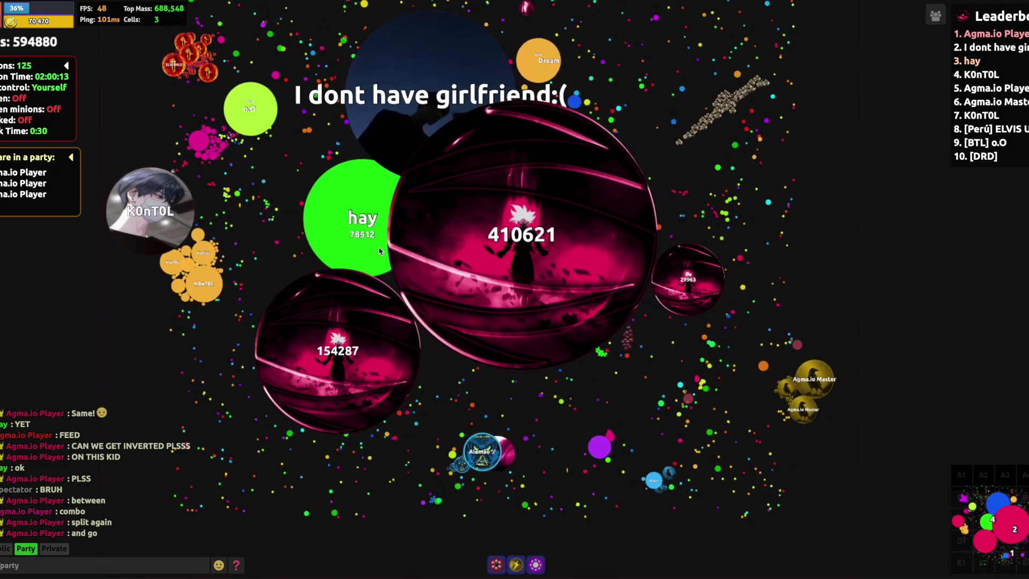
Step: Split the red cells to feed the green teammate, then line-split onto the green cells
key(space)
key(space)
key(space)
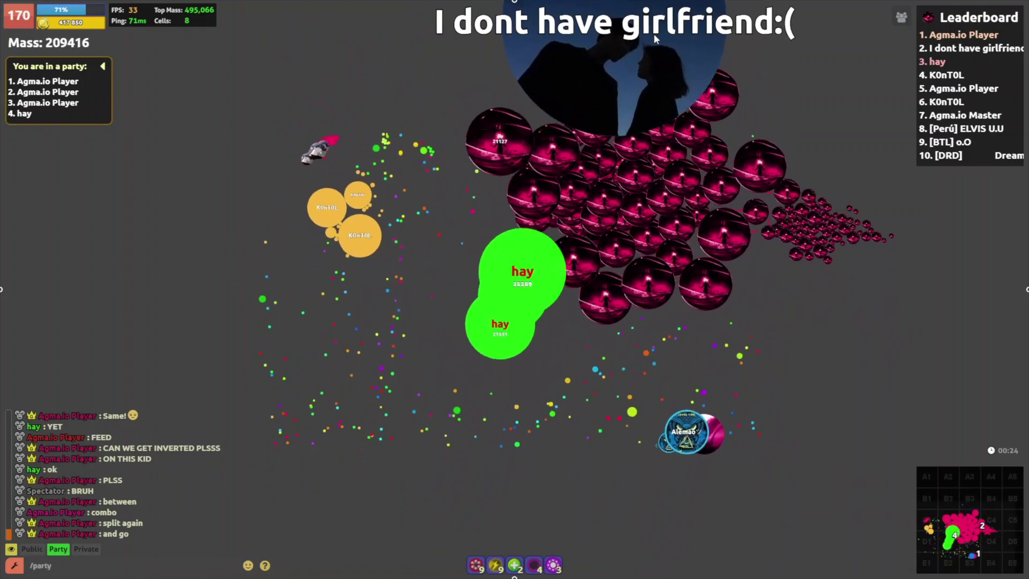
text(Y)
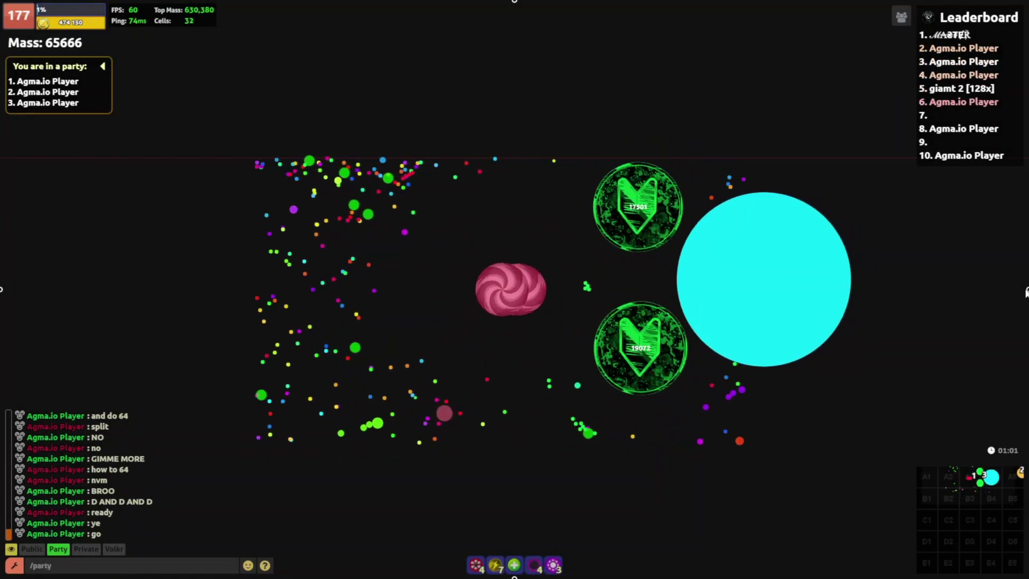
key(space)
key(space)
key(space)
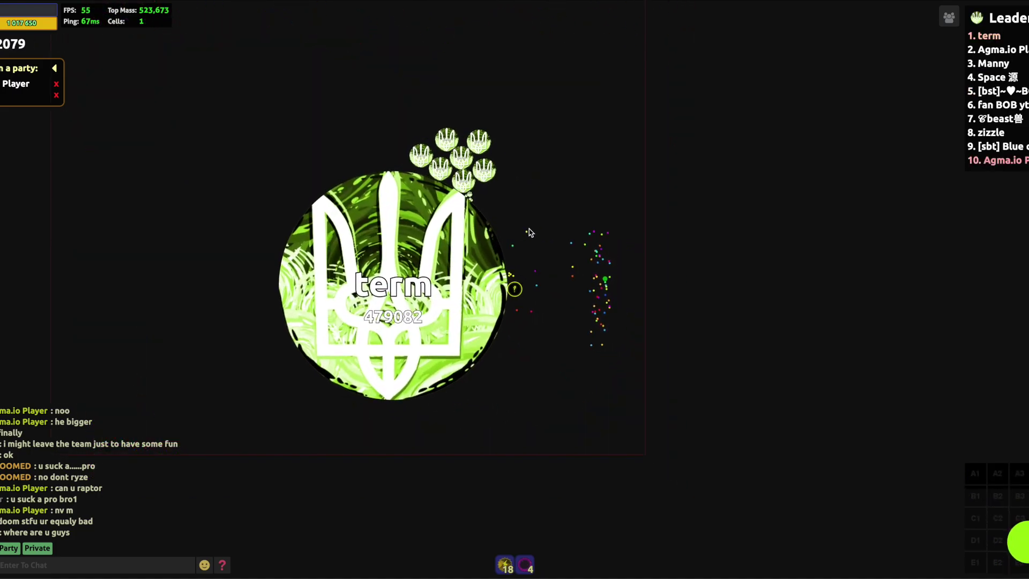
Step: Split the cyan cell into a small cluster beside the green cells
key(space)
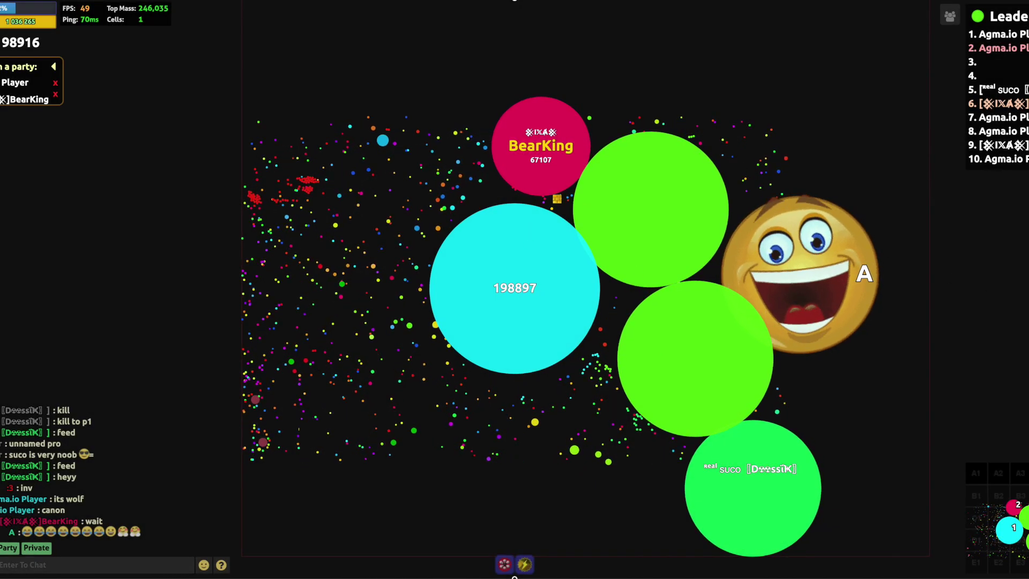
Step: Line-split the cyan cell onto the green cells, then burst it into dozens of pieces
key(space)
key(space)
key(space)
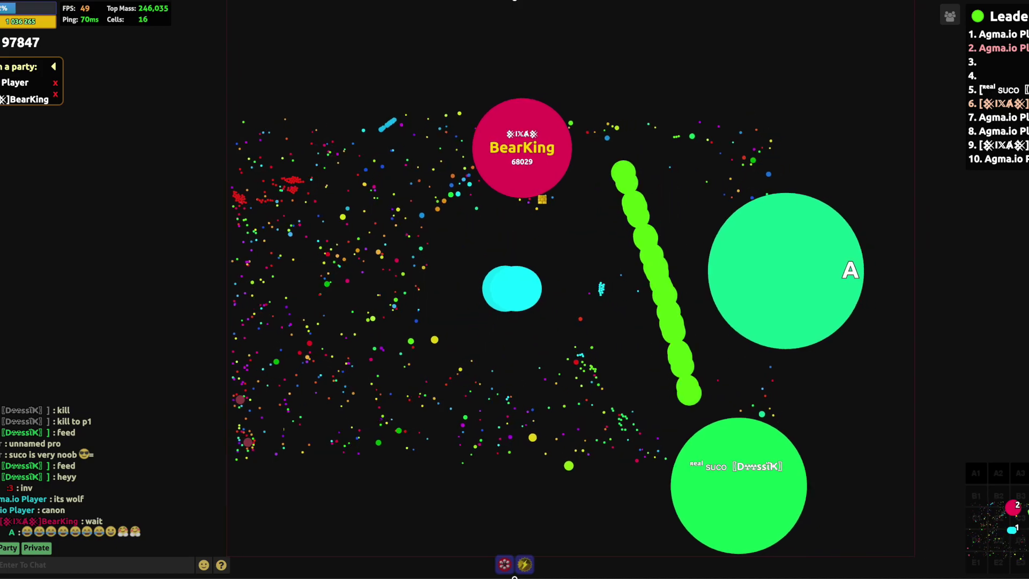
key(space)
key(space)
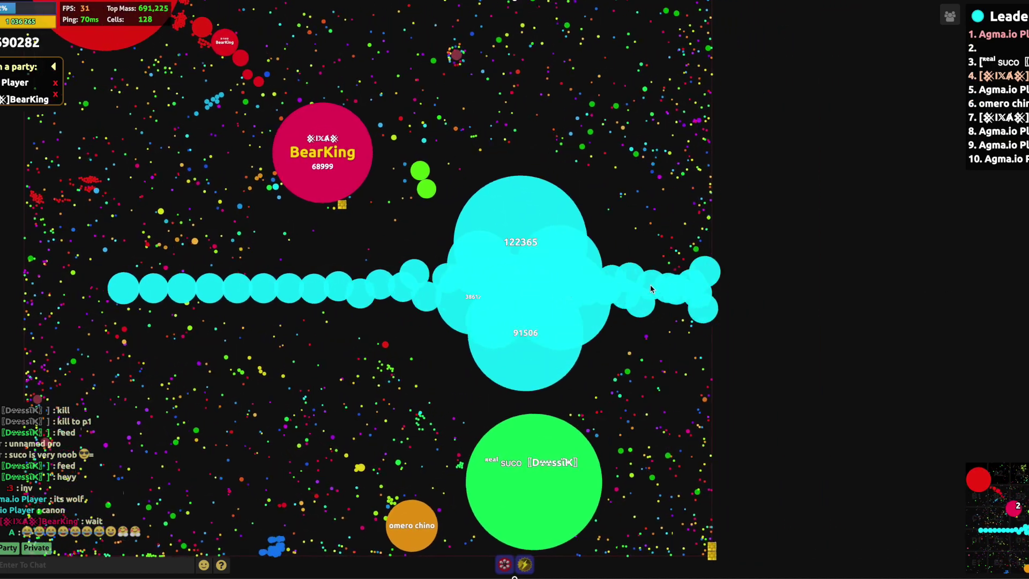